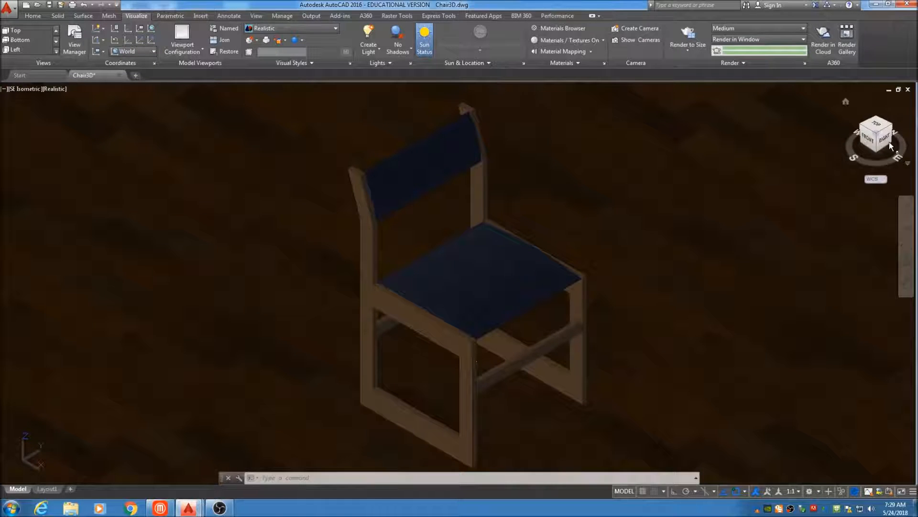
# Step: Display the model in its home view and set the sky to Sky Background and Illumination
pyautogui.click(847, 103)
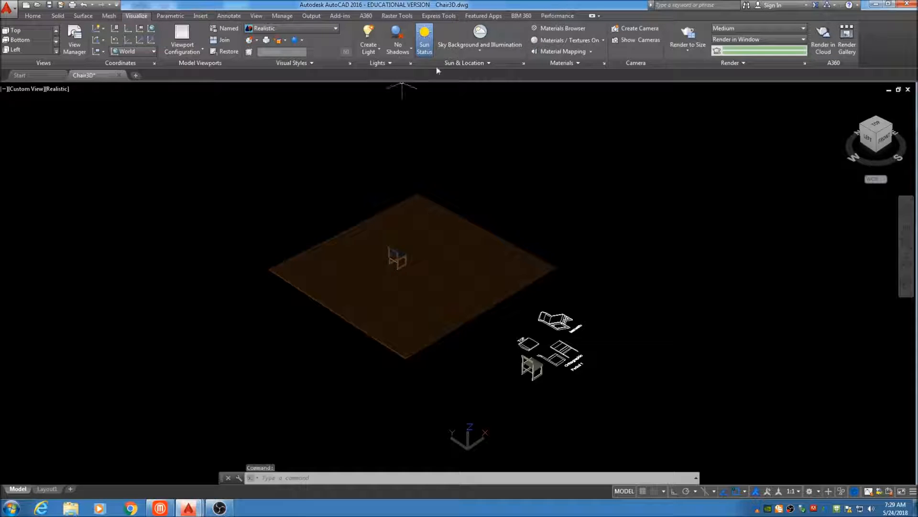
pyautogui.click(488, 48)
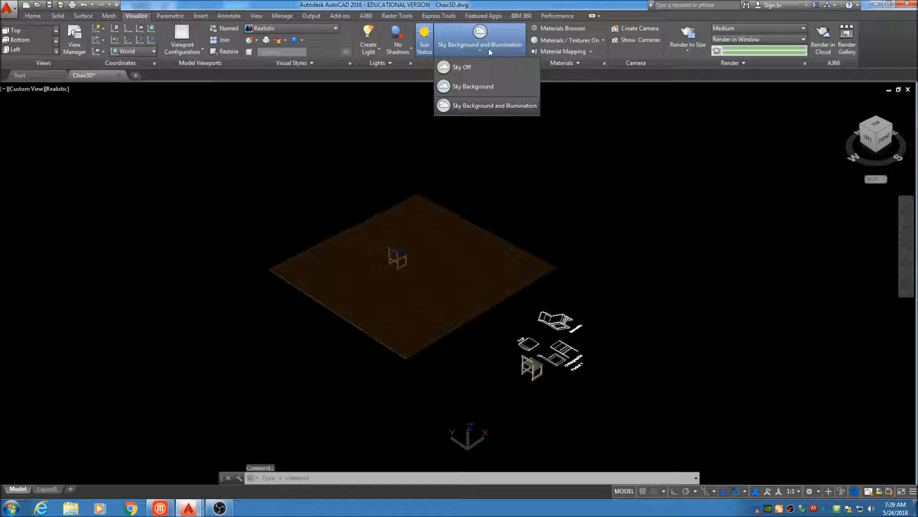
pyautogui.click(486, 106)
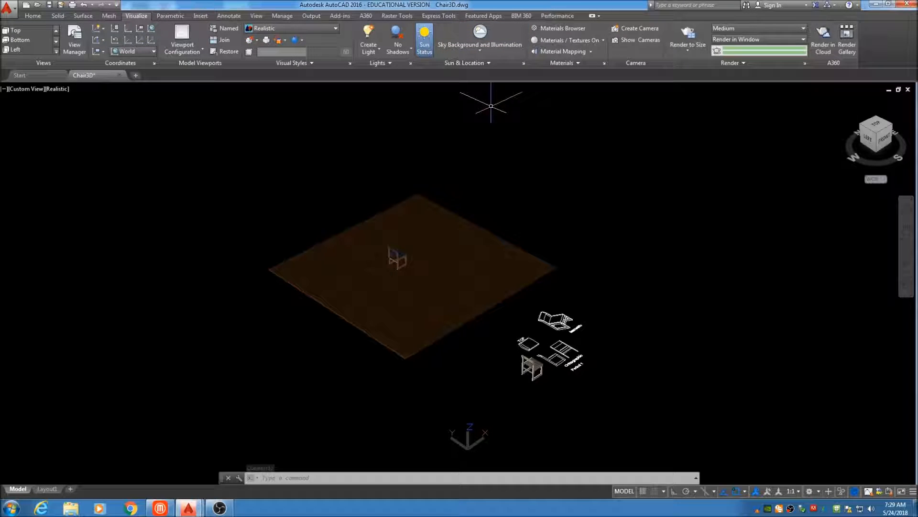
# Step: Select the chair on the floor and frame it in the SE Isometric view
pyautogui.click(324, 158)
pyautogui.click(461, 286)
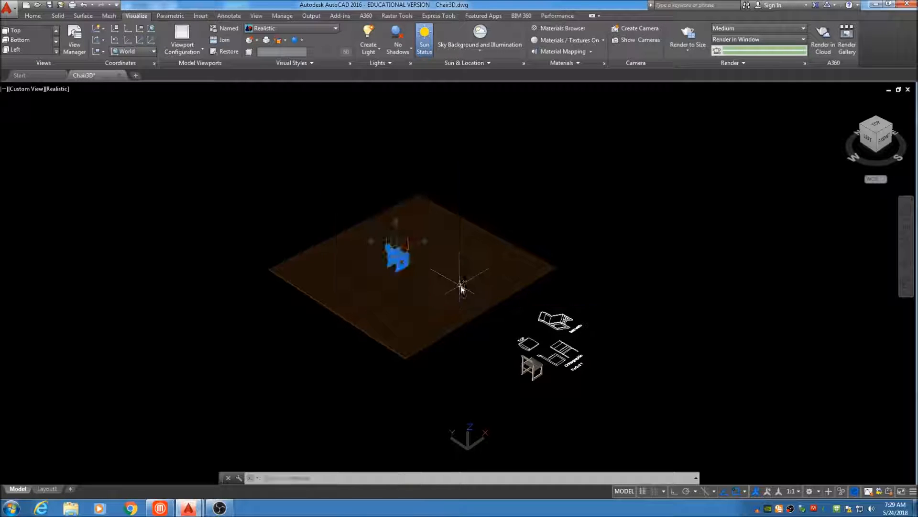
pyautogui.click(891, 128)
pyautogui.press('Escape')
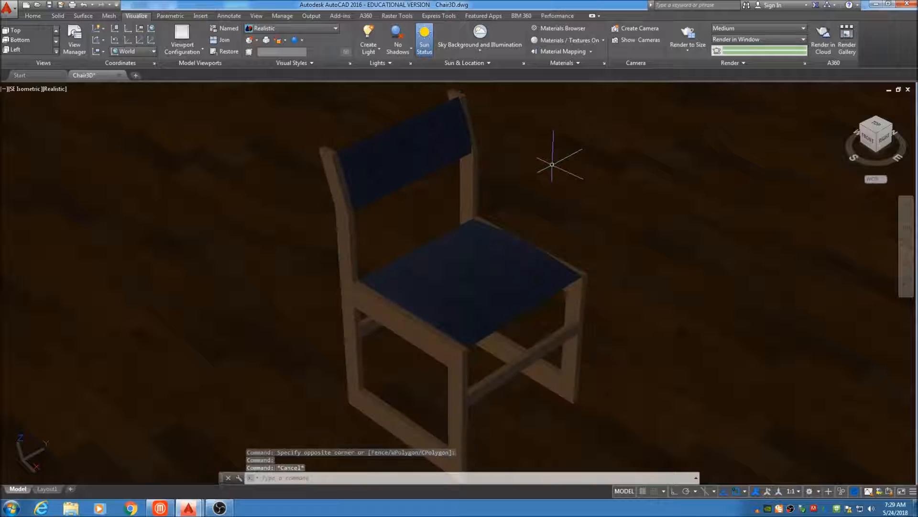
pyautogui.keyDown('shift'); pyautogui.moveTo(552, 164); pyautogui.dragTo(491, 117, button='middle'); pyautogui.keyUp('shift')
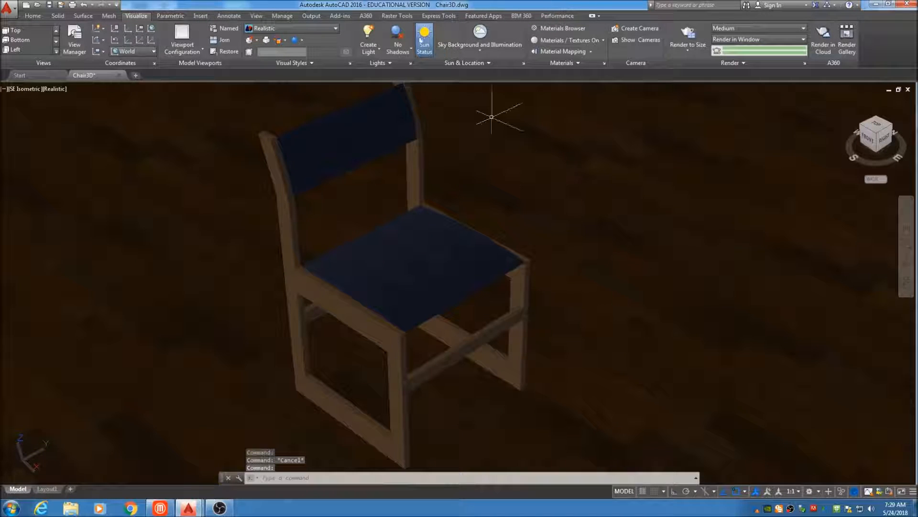
# Step: Turn on full shadows, and toggle the sun off and on again with the recommended exposure adjustment
pyautogui.click(397, 44)
pyautogui.click(400, 104)
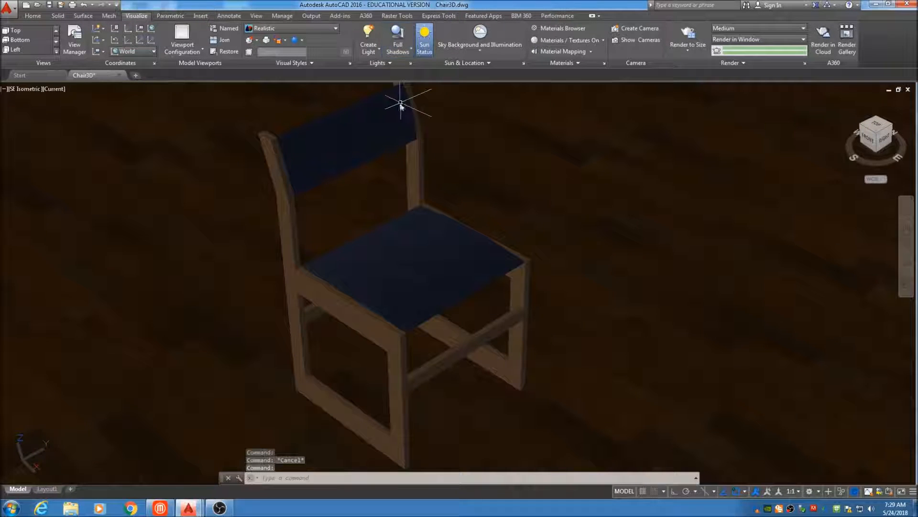
pyautogui.click(425, 46)
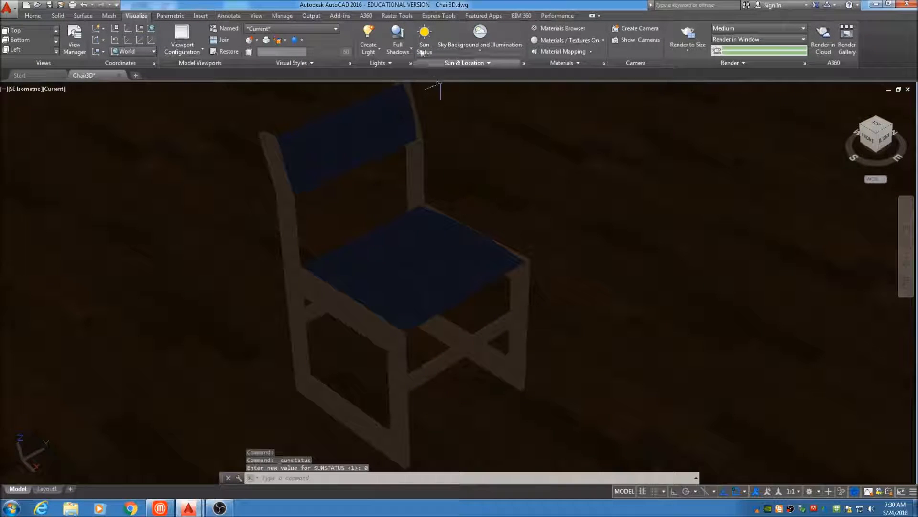
pyautogui.click(424, 39)
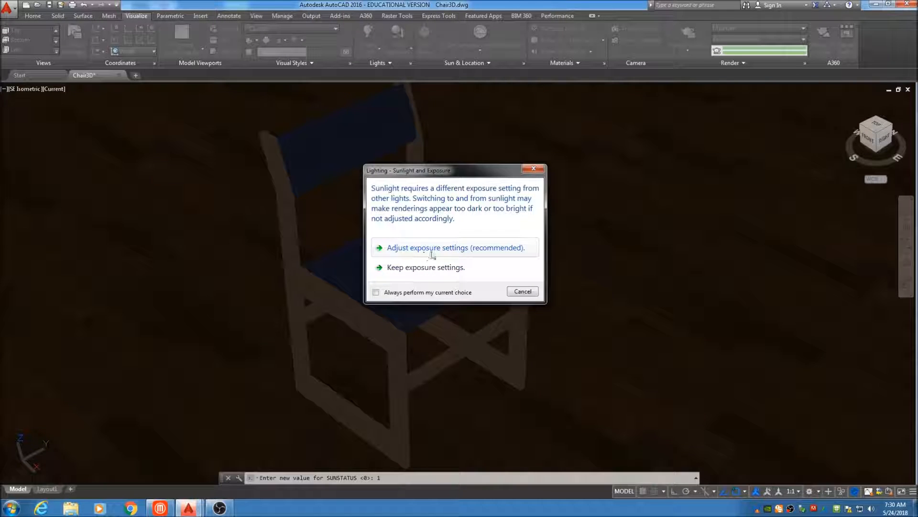
pyautogui.click(431, 254)
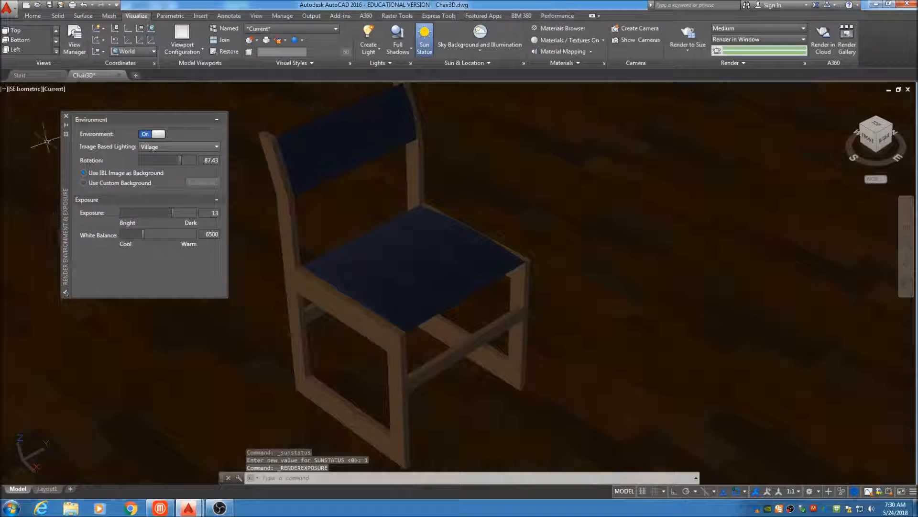
# Step: Set the image-based lighting to Village with the render environment on, and close the environment and exposure settings
pyautogui.moveTo(65, 162); pyautogui.dragTo(30, 165)
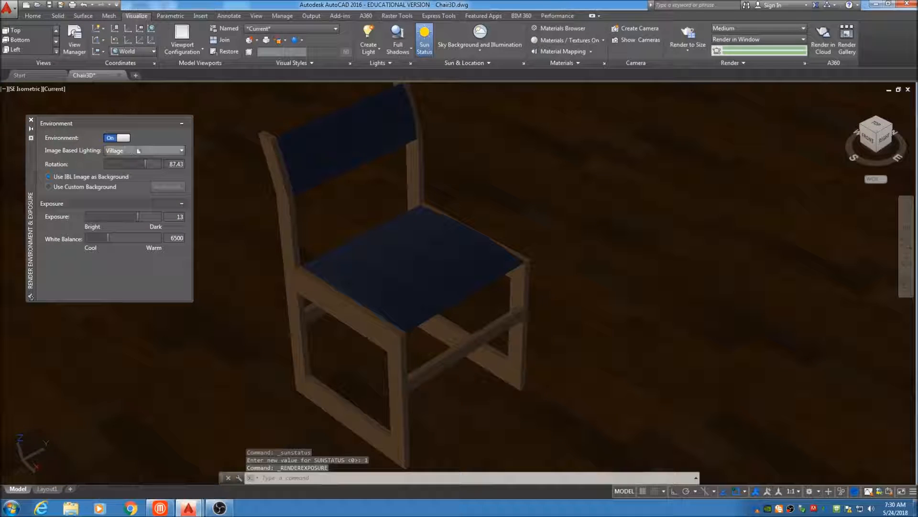
pyautogui.click(161, 153)
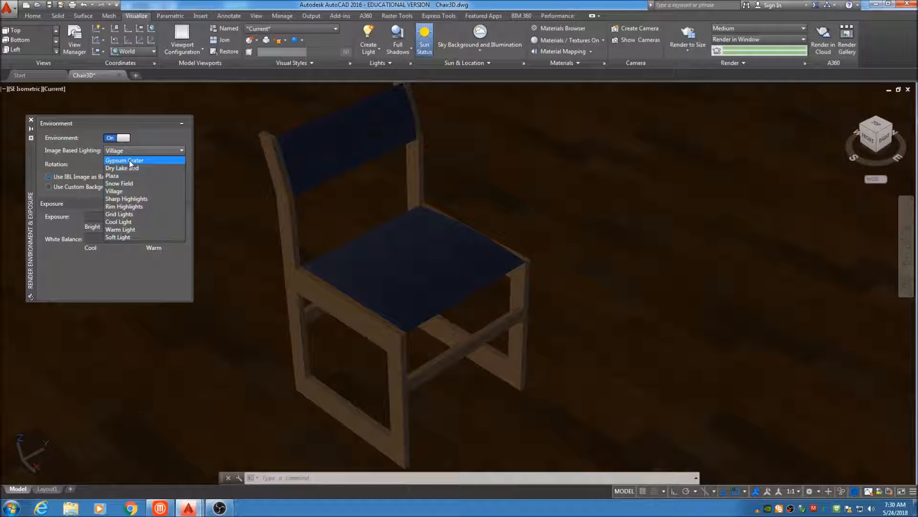
pyautogui.click(122, 190)
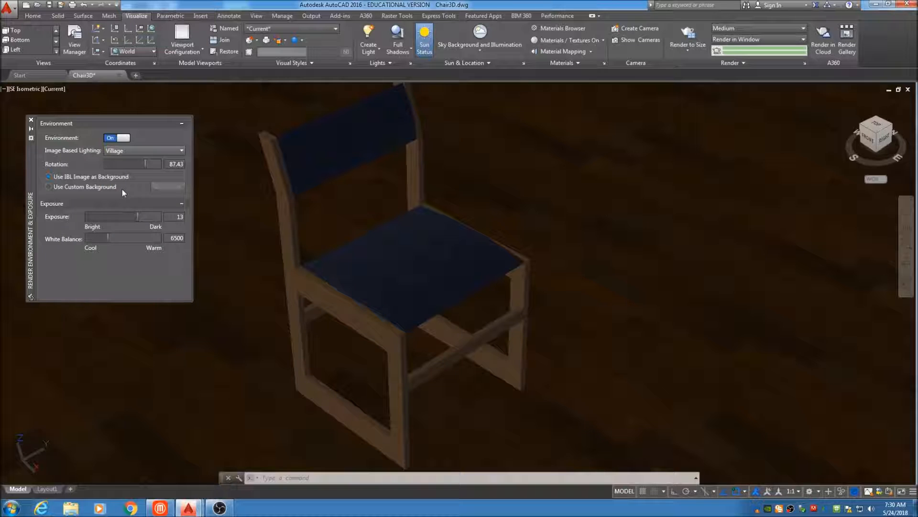
pyautogui.click(119, 139)
pyautogui.click(123, 139)
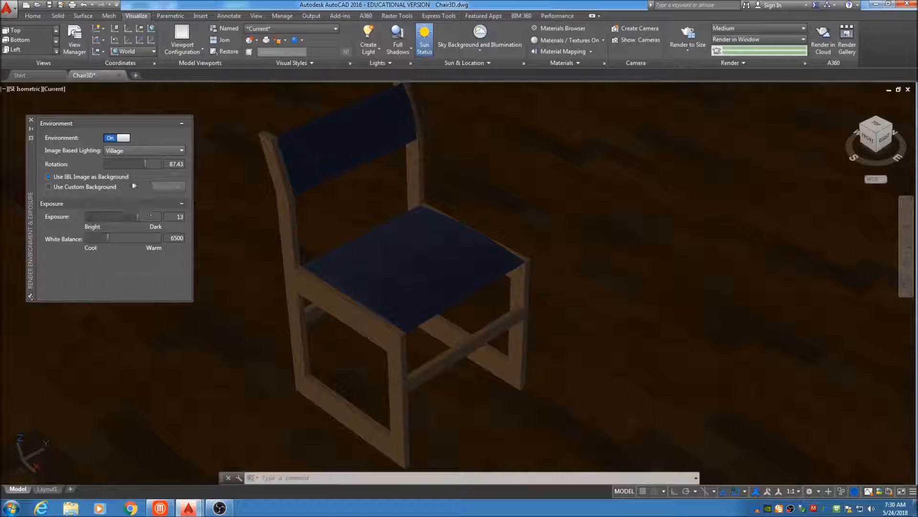
pyautogui.click(31, 119)
# Step: Configure the render with the Medium preset, Render in Window output and a size of 1920 x 1080 px Full HDTV
pyautogui.moveTo(441, 221); pyautogui.dragTo(471, 230, button='middle')
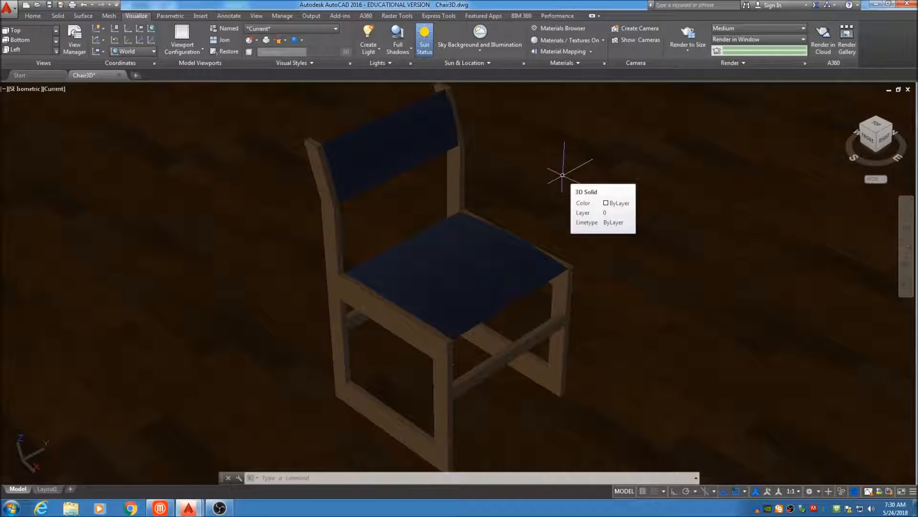
pyautogui.click(742, 28)
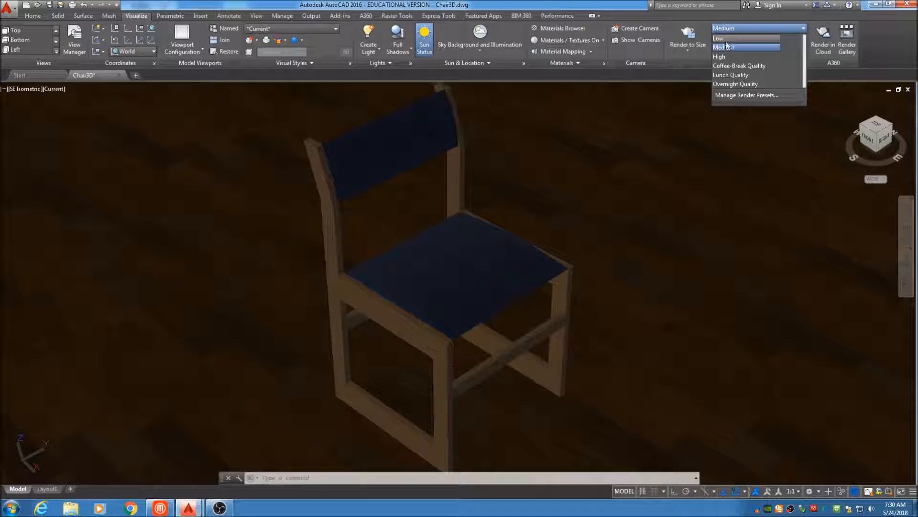
pyautogui.click(725, 47)
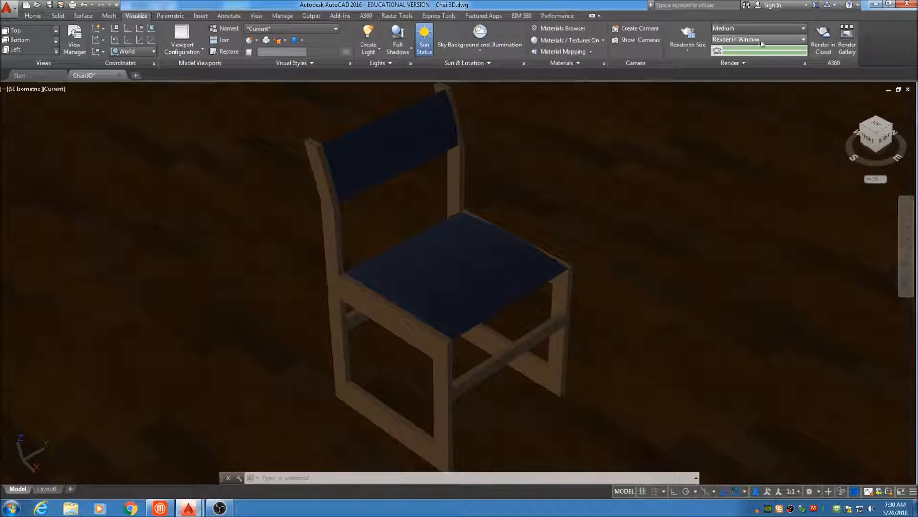
pyautogui.click(805, 40)
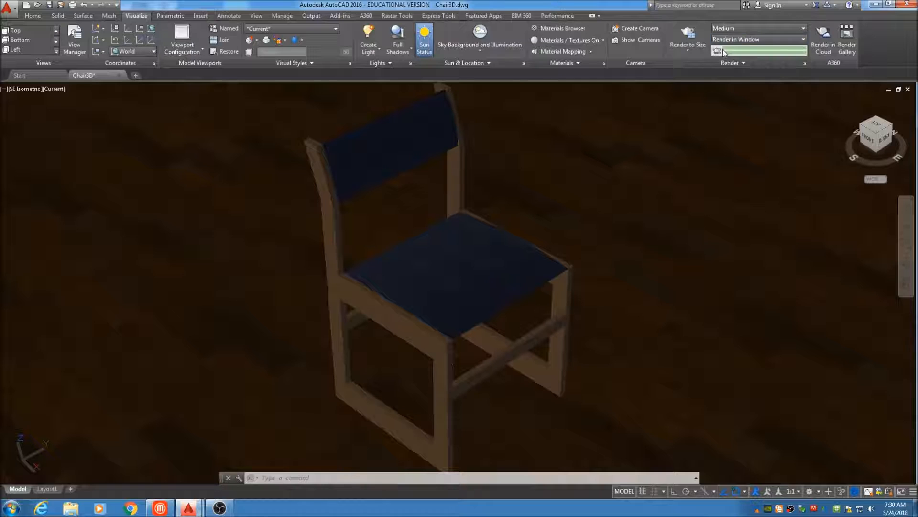
pyautogui.click(723, 50)
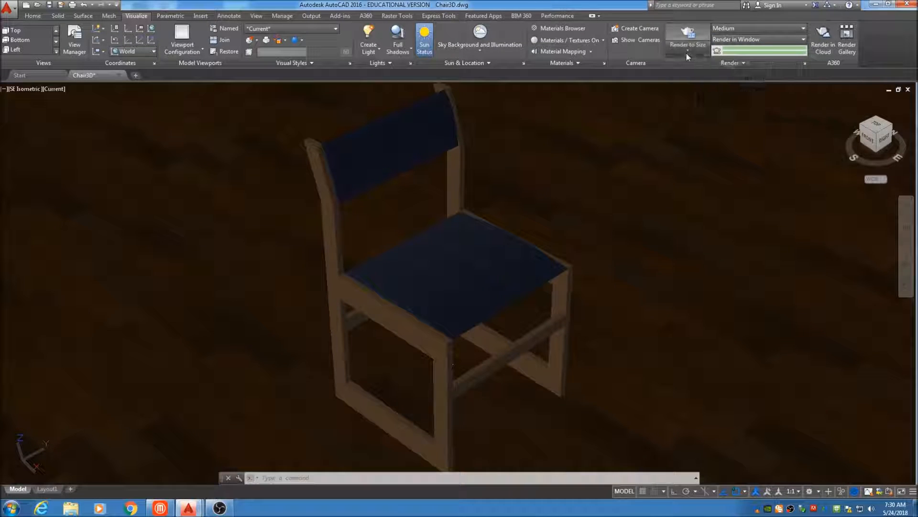
pyautogui.click(686, 53)
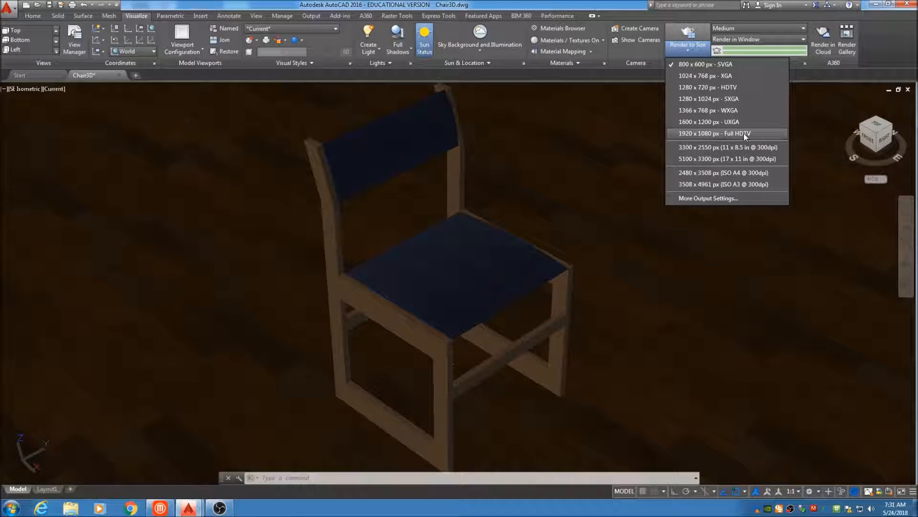
pyautogui.click(703, 134)
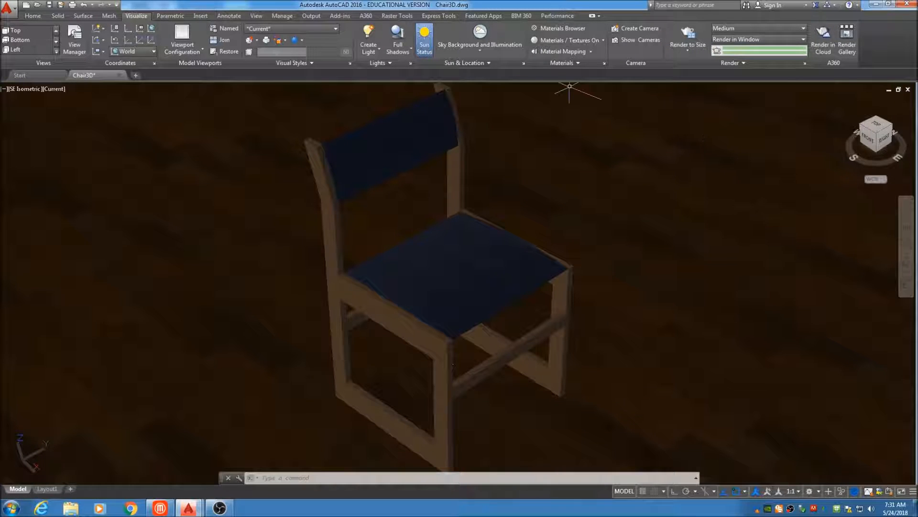
# Step: Render the chair with the surrounding floor in view, and close the render window before it finishes
pyautogui.click(486, 46)
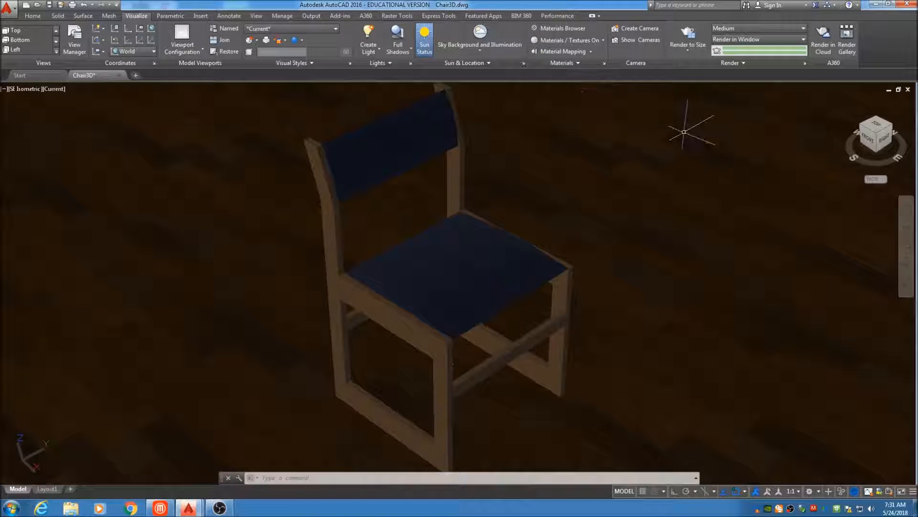
pyautogui.scroll(-4, 468, 229)
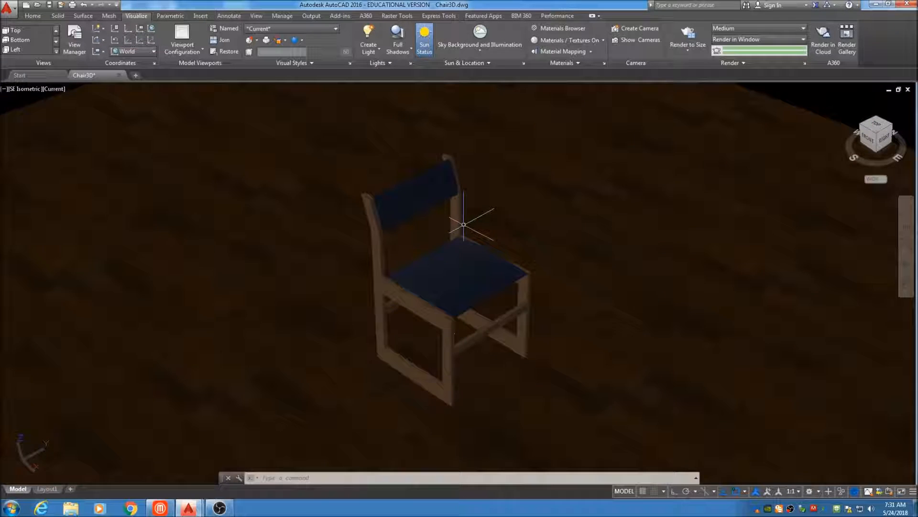
pyautogui.click(688, 40)
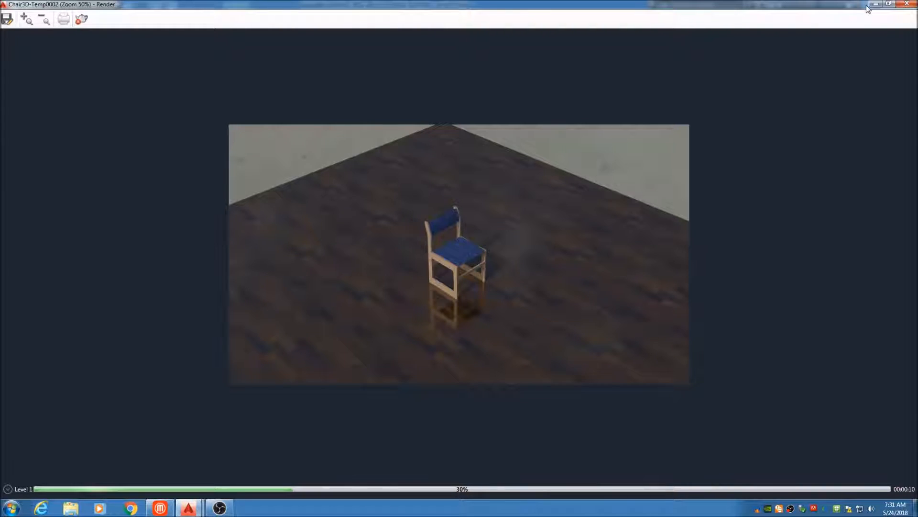
pyautogui.click(907, 4)
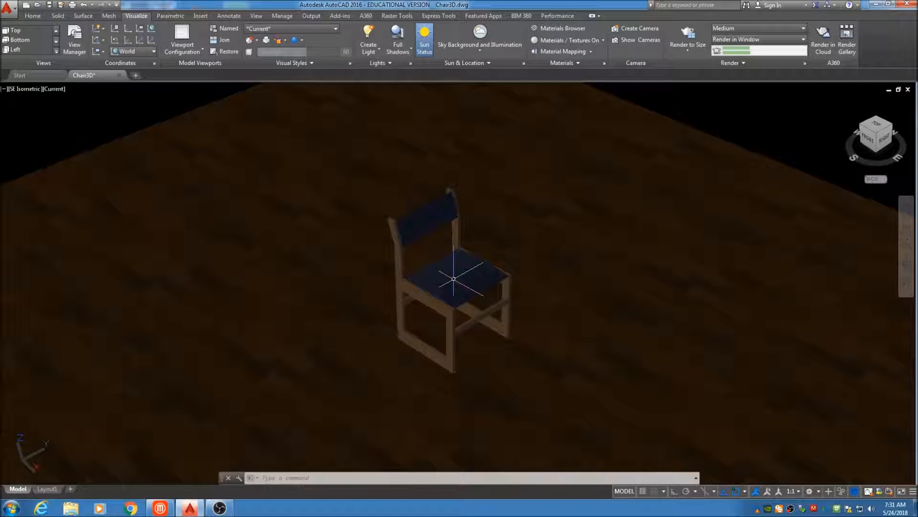
# Step: Render a close-up of the chair's seat at the chosen output size
pyautogui.scroll(6, 453, 278)
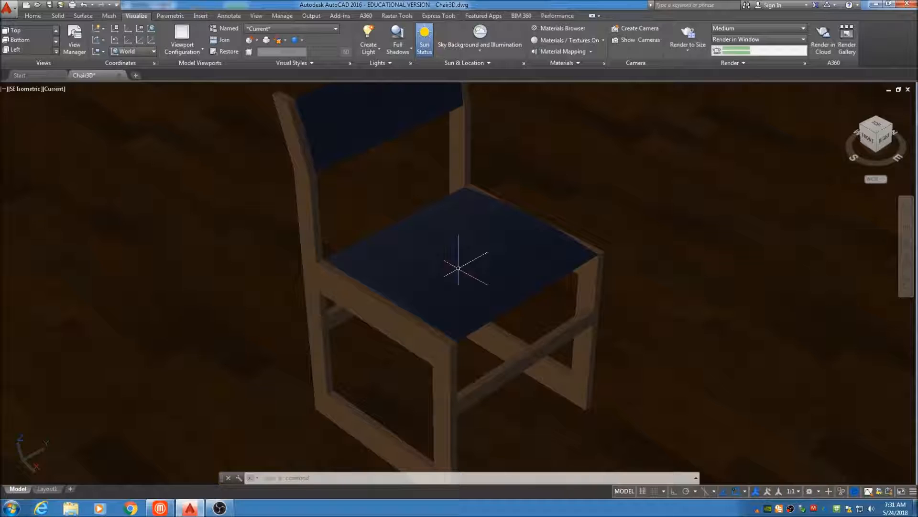
pyautogui.moveTo(458, 272); pyautogui.dragTo(457, 285, button='middle')
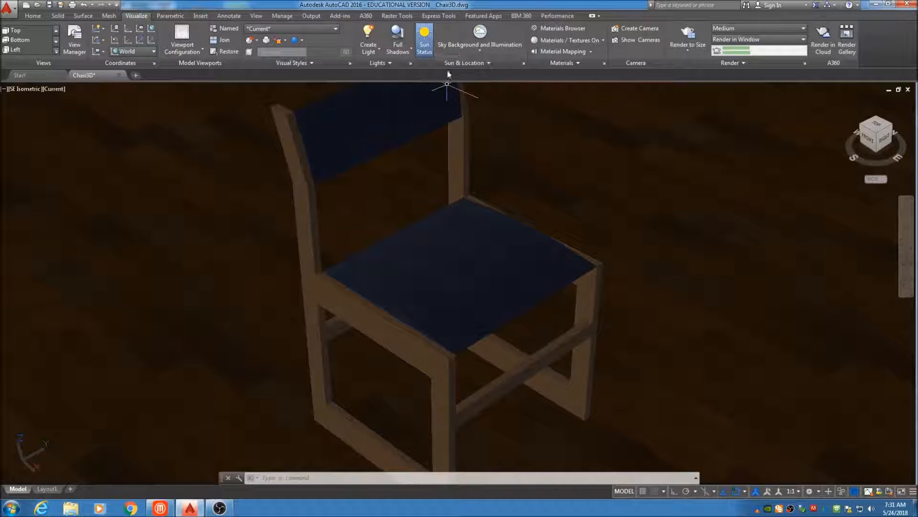
pyautogui.scroll(3, 437, 321)
pyautogui.moveTo(440, 321); pyautogui.dragTo(441, 347, button='middle')
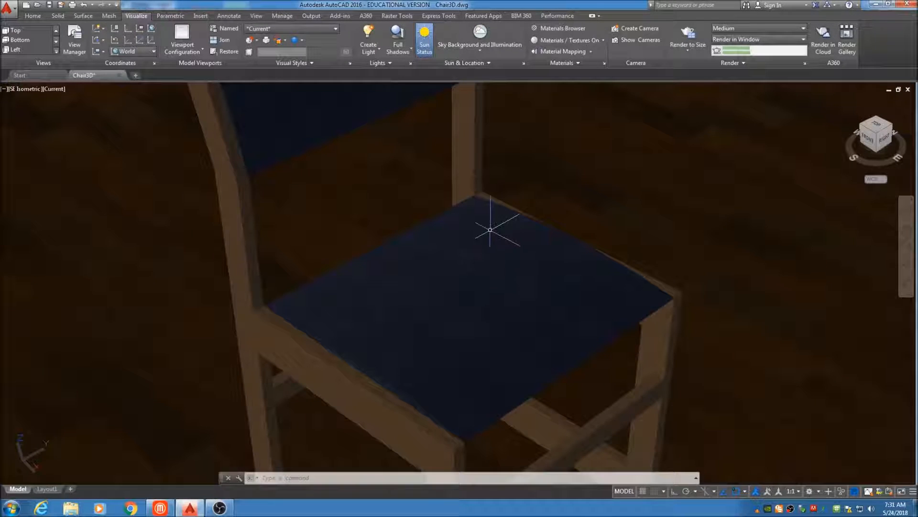
pyautogui.click(687, 38)
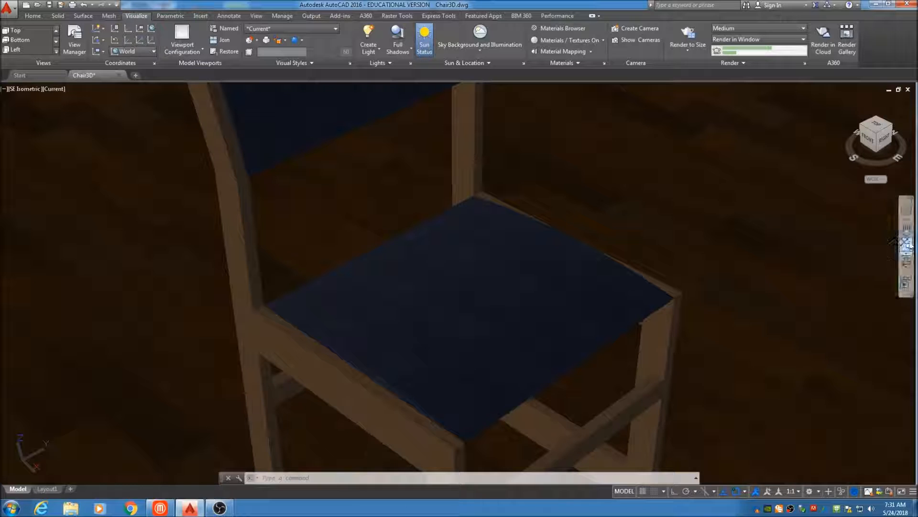
# Step: Render the chair from slightly farther away so that more of its frame fits, and close the render window
pyautogui.click(906, 253)
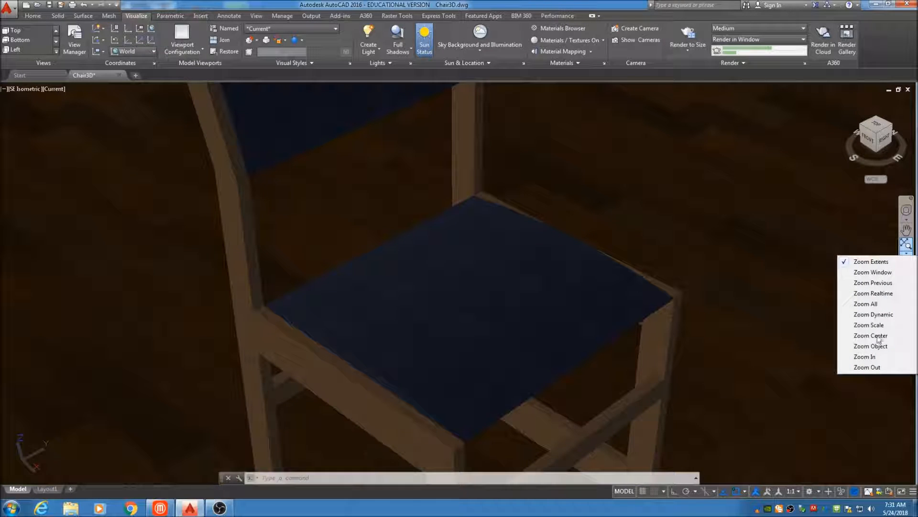
pyautogui.click(883, 294)
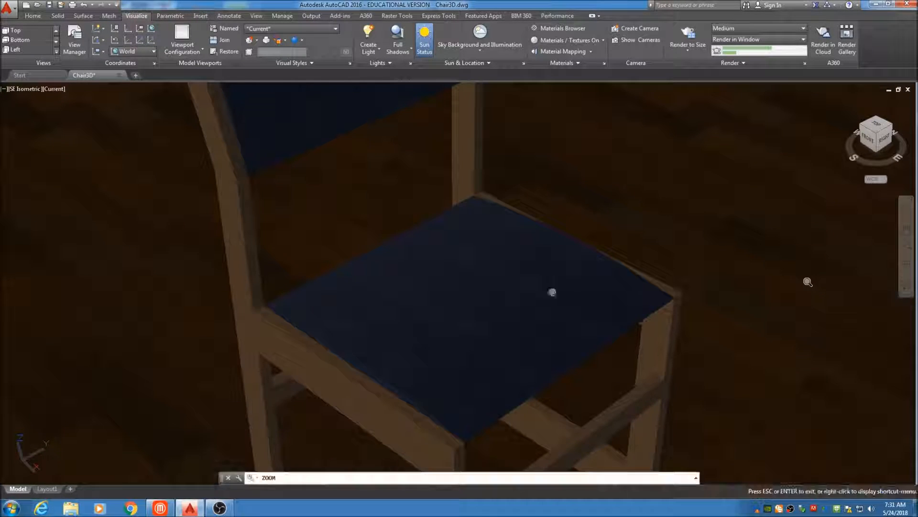
pyautogui.moveTo(460, 306)
pyautogui.mouseDown()
pyautogui.moveTo(528, 191)
pyautogui.moveTo(453, 314)
pyautogui.mouseUp()
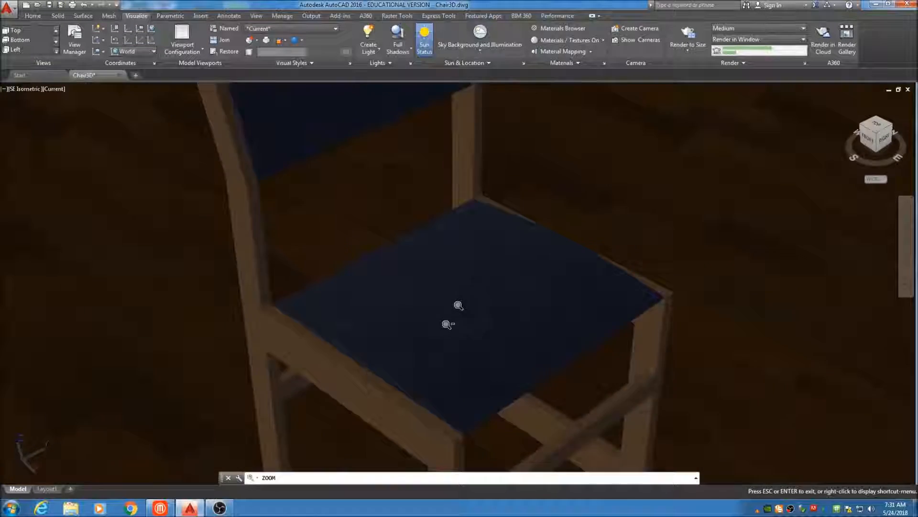
pyautogui.moveTo(532, 178); pyautogui.dragTo(470, 260)
pyautogui.press('Escape')
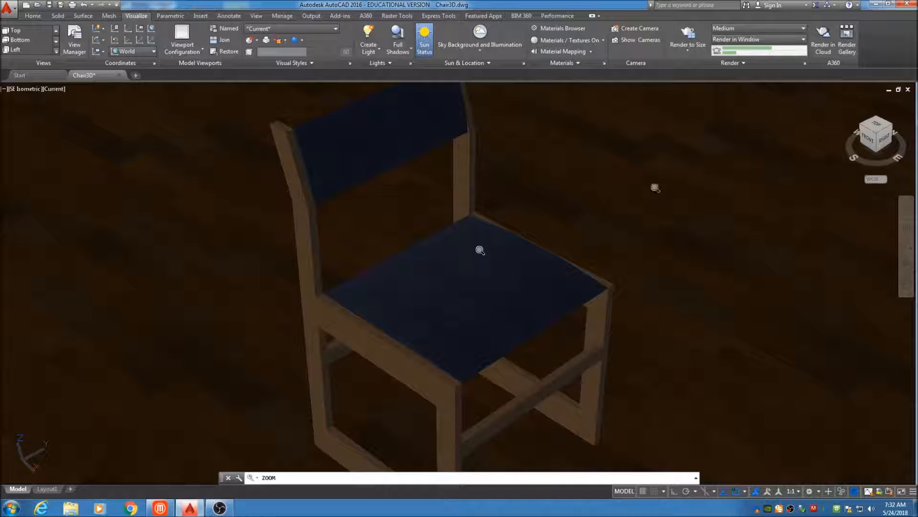
pyautogui.click(697, 38)
pyautogui.press('Return')
pyautogui.press('Escape')
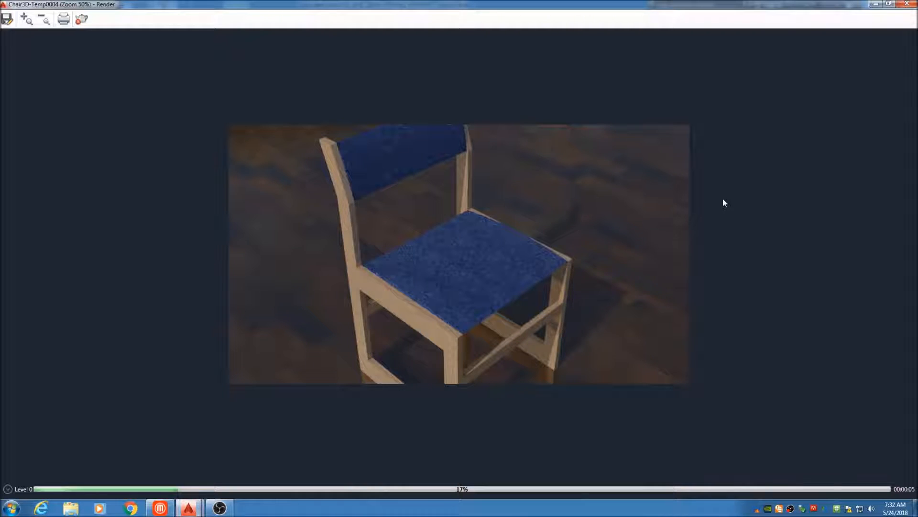
pyautogui.click(910, 4)
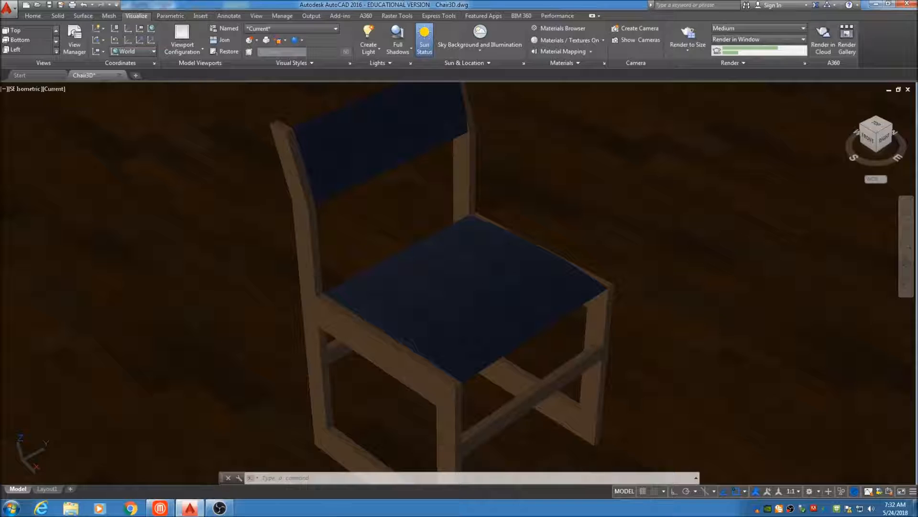
# Step: Reframe the view so the whole chair fits, and render it on the wooden floor
pyautogui.moveTo(461, 282); pyautogui.dragTo(463, 260, button='middle')
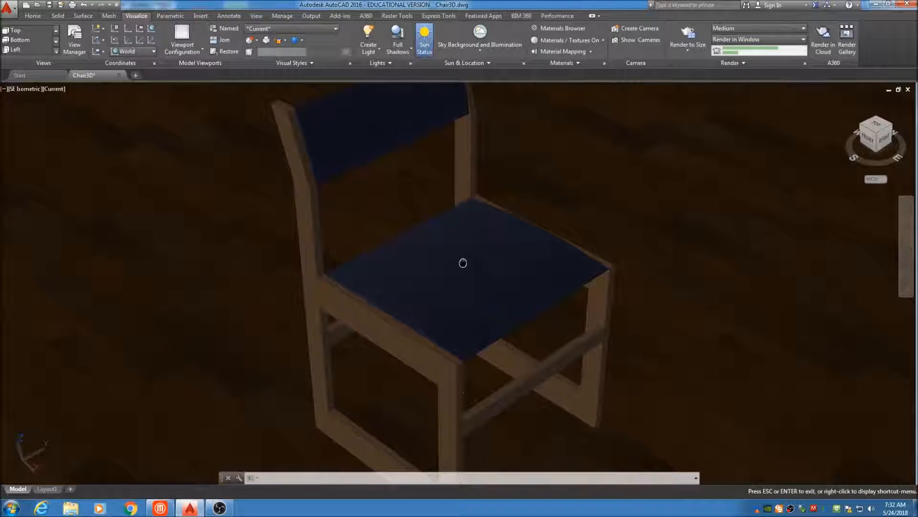
pyautogui.click(700, 38)
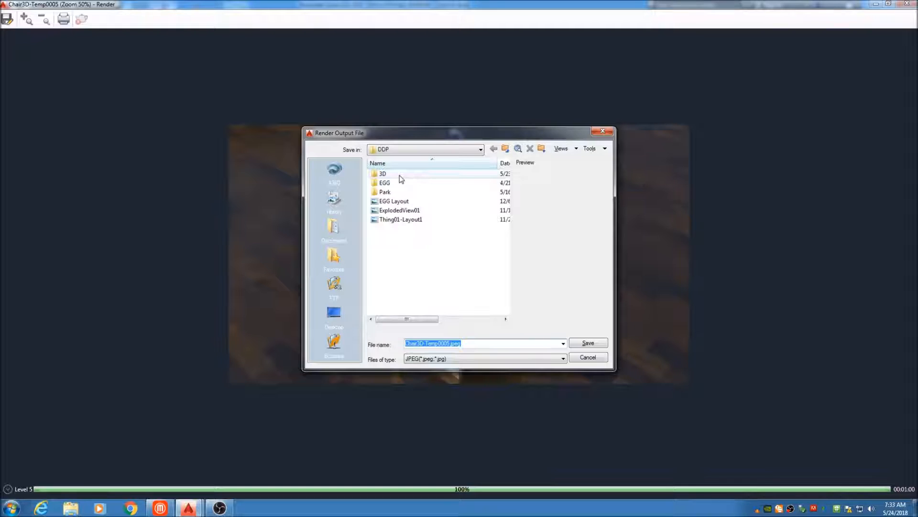
# Step: Save the finished render as the JPEG file Chair3D-05 in the 3D folder, with image quality 100
pyautogui.doubleClick(399, 176)
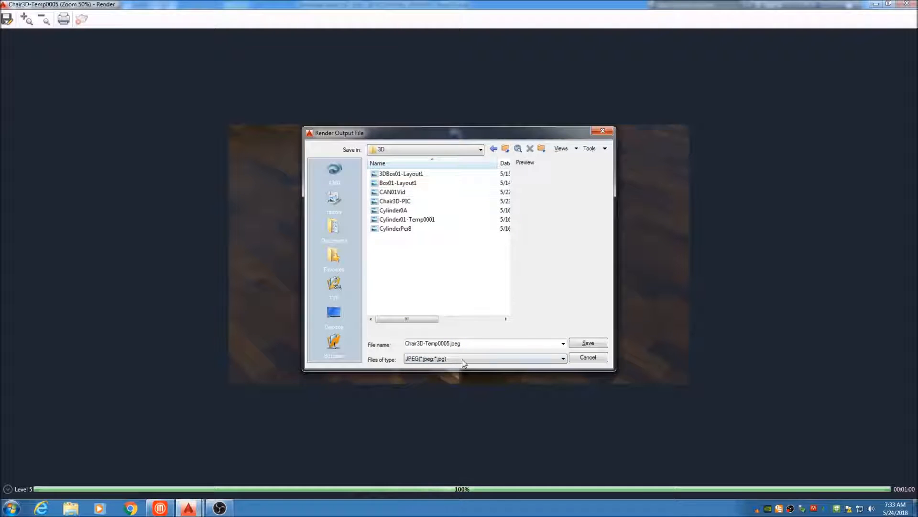
pyautogui.doubleClick(478, 343)
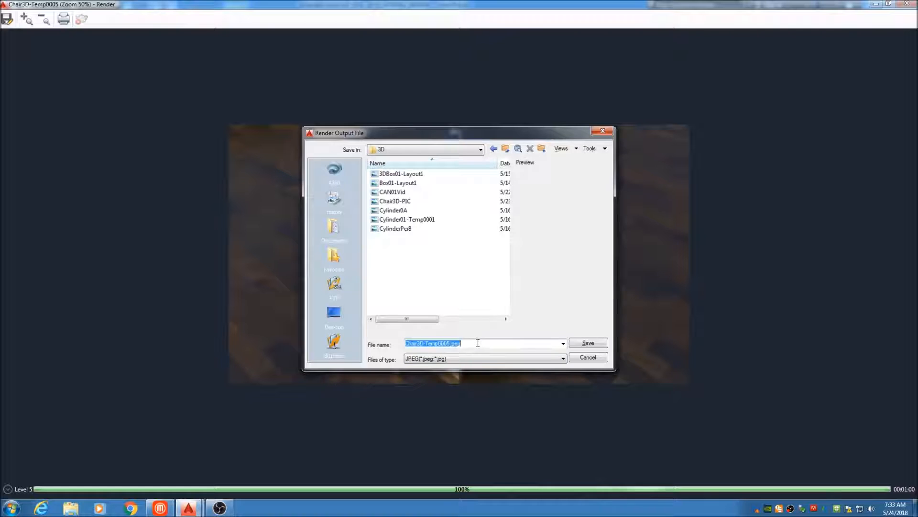
pyautogui.click(423, 344)
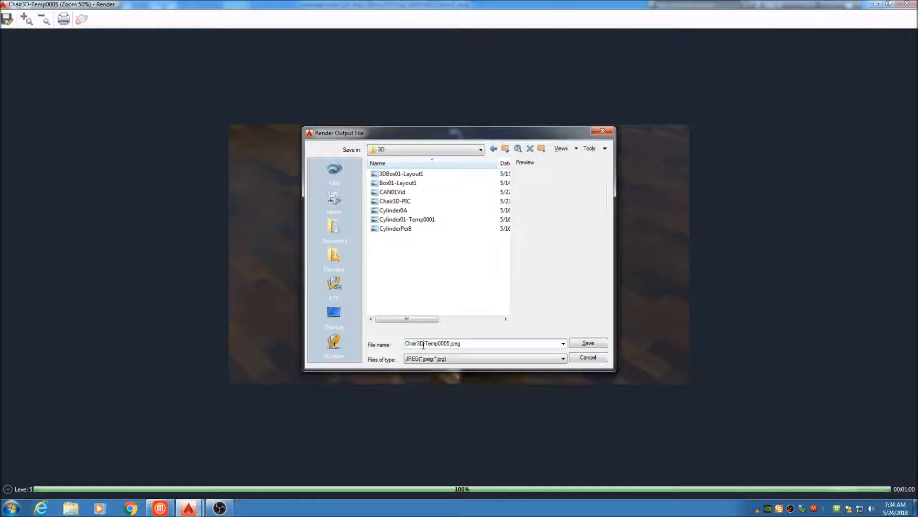
pyautogui.moveTo(425, 343); pyautogui.dragTo(482, 342)
pyautogui.write('05')
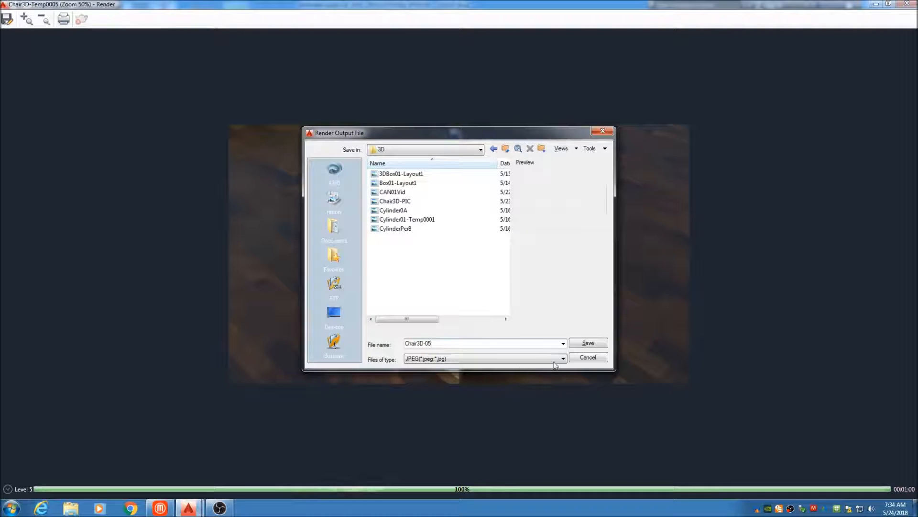
pyautogui.click(588, 343)
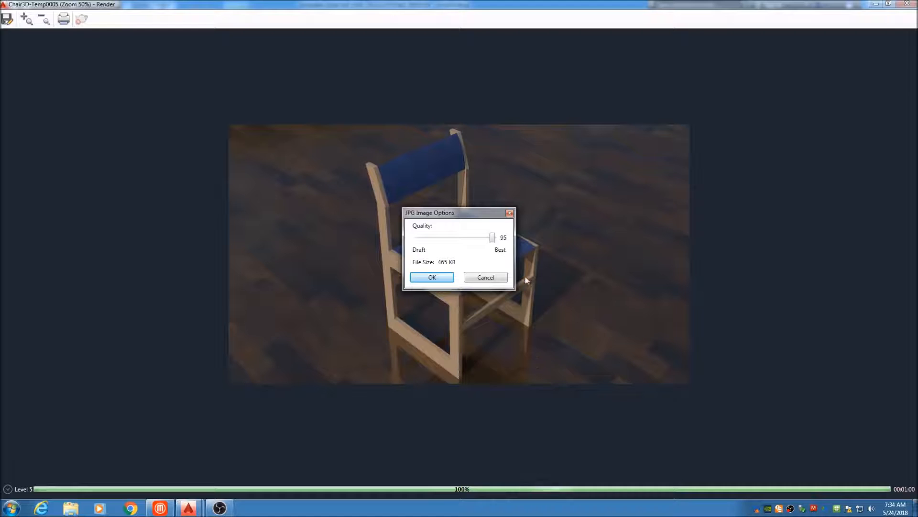
pyautogui.moveTo(491, 239); pyautogui.dragTo(506, 252)
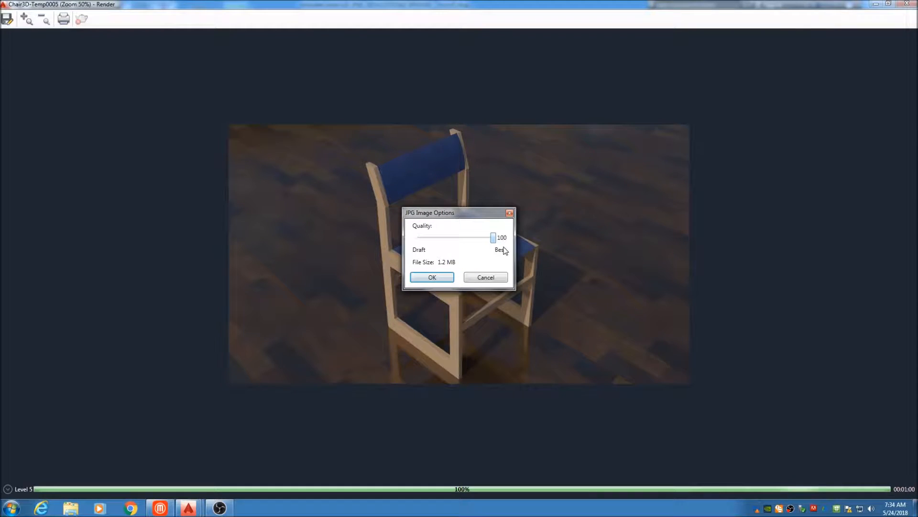
pyautogui.click(430, 277)
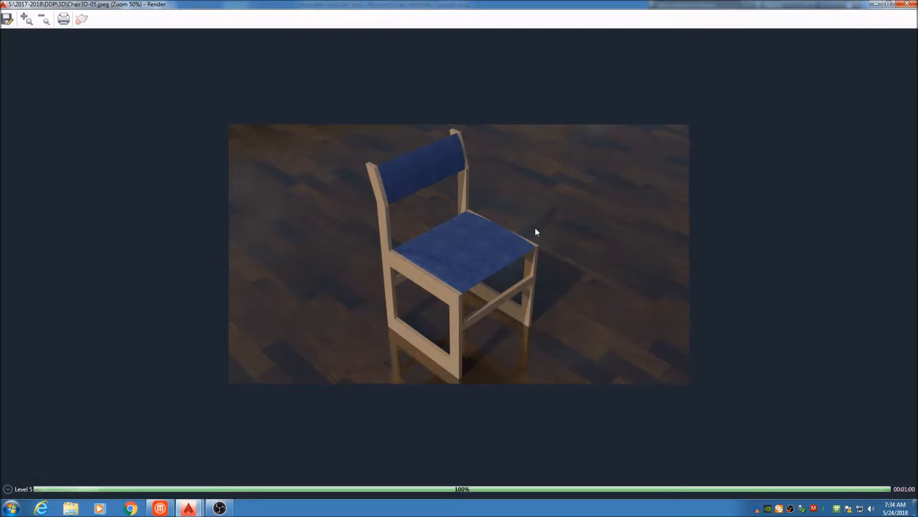